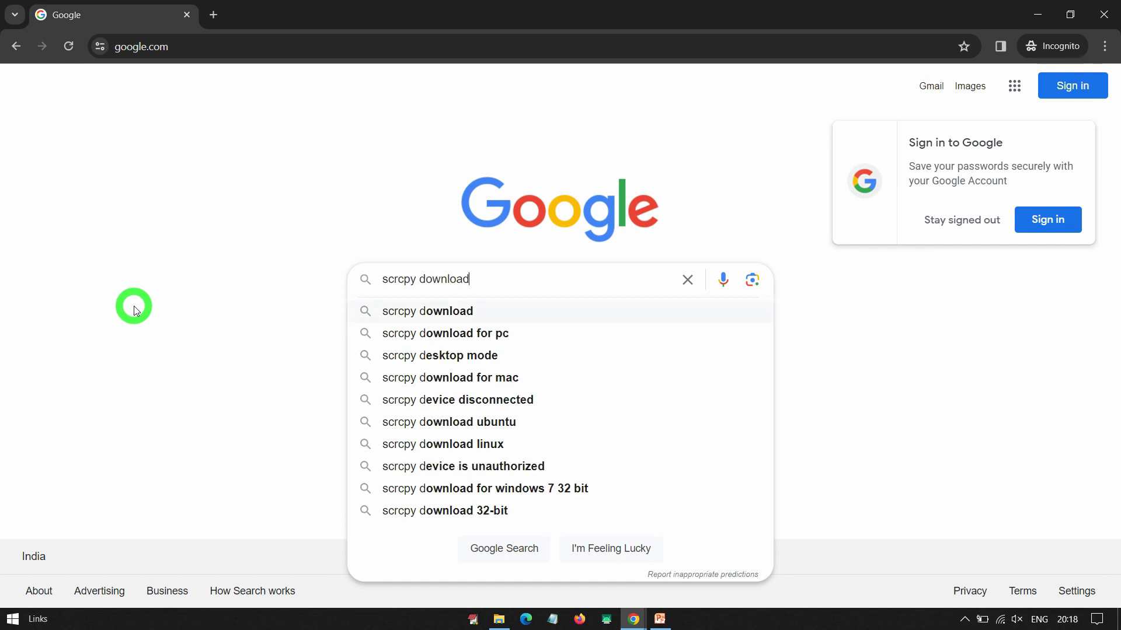
From the scrcpy search results, open the Genymobile/scrcpy GitHub repo's Windows instructions and select the 64-bit zip label
{"action": "key", "text": "Return"}
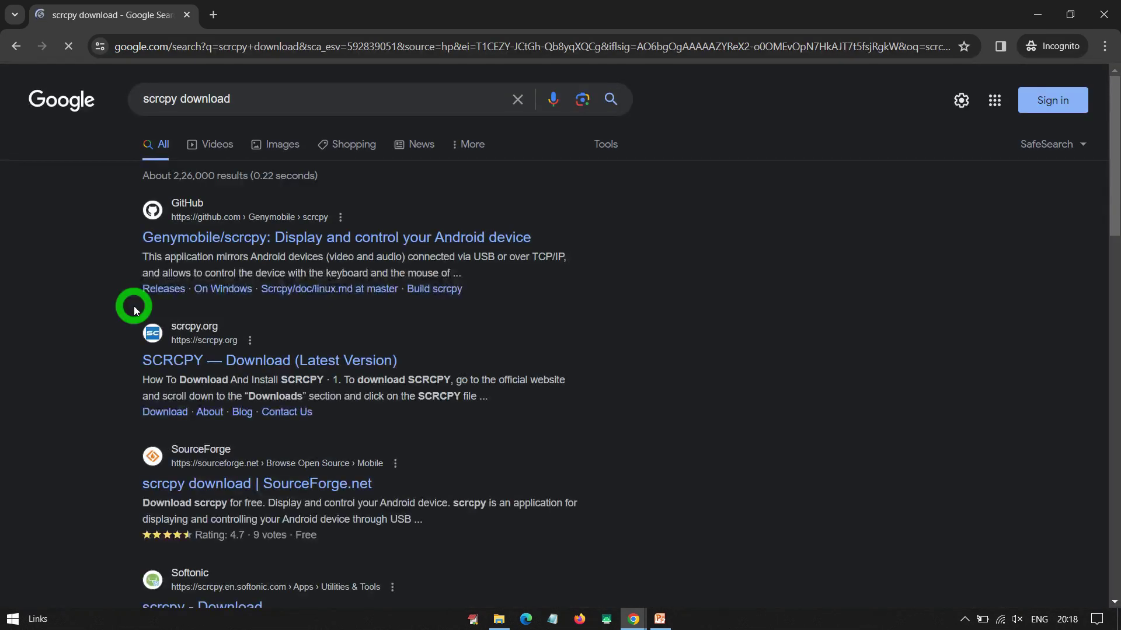
{"action": "left_click", "coordinate": [240, 231]}
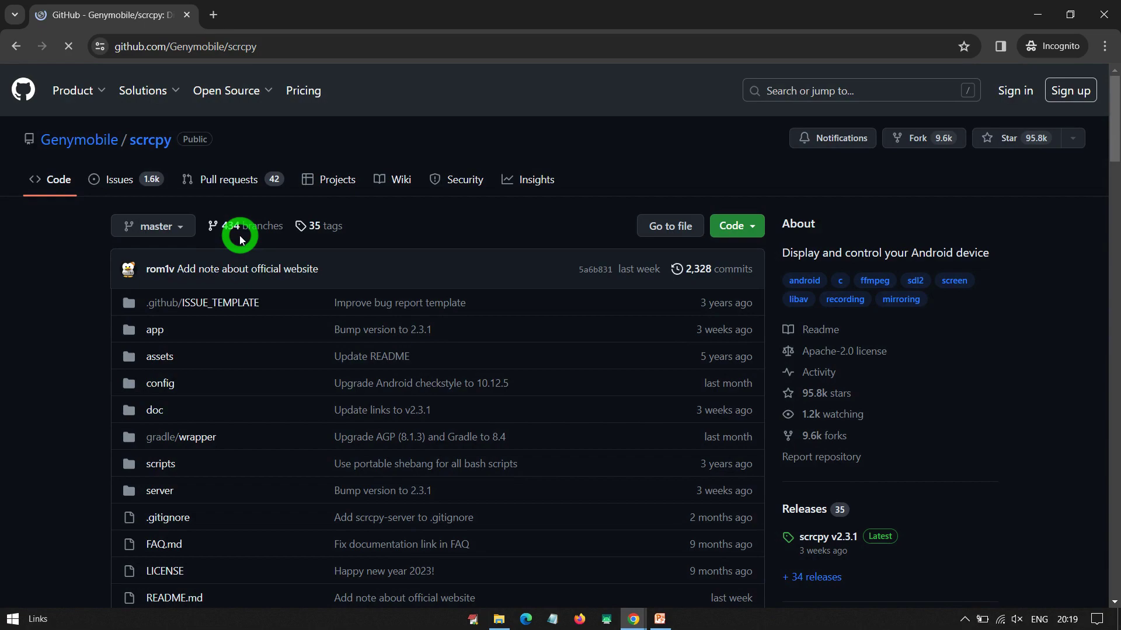
{"action": "scroll", "coordinate": [33, 317], "scroll_direction": "down", "scroll_amount": 15}
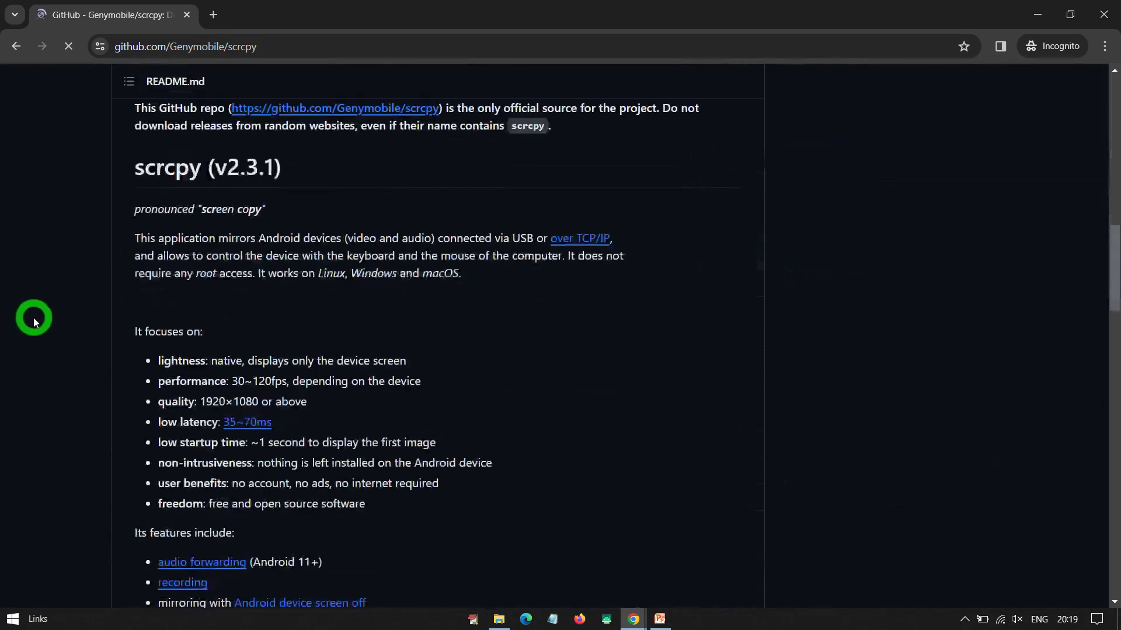
{"action": "scroll", "coordinate": [33, 318], "scroll_direction": "down", "scroll_amount": 8}
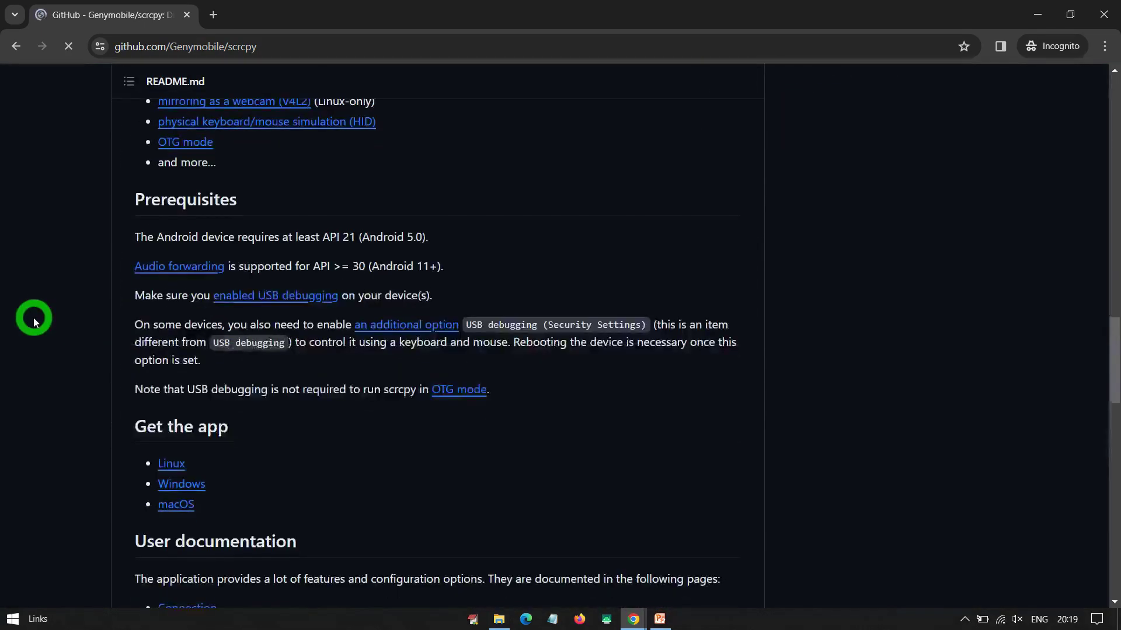
{"action": "left_click", "coordinate": [179, 263]}
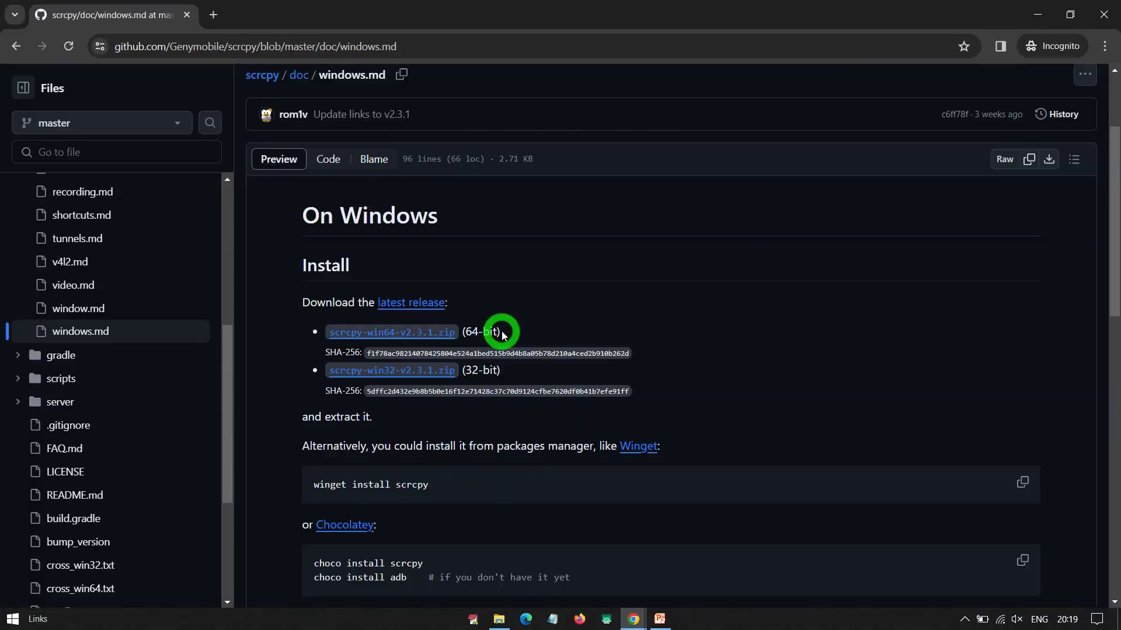
{"action": "left_click_drag", "start_coordinate": [501, 331], "coordinate": [466, 331]}
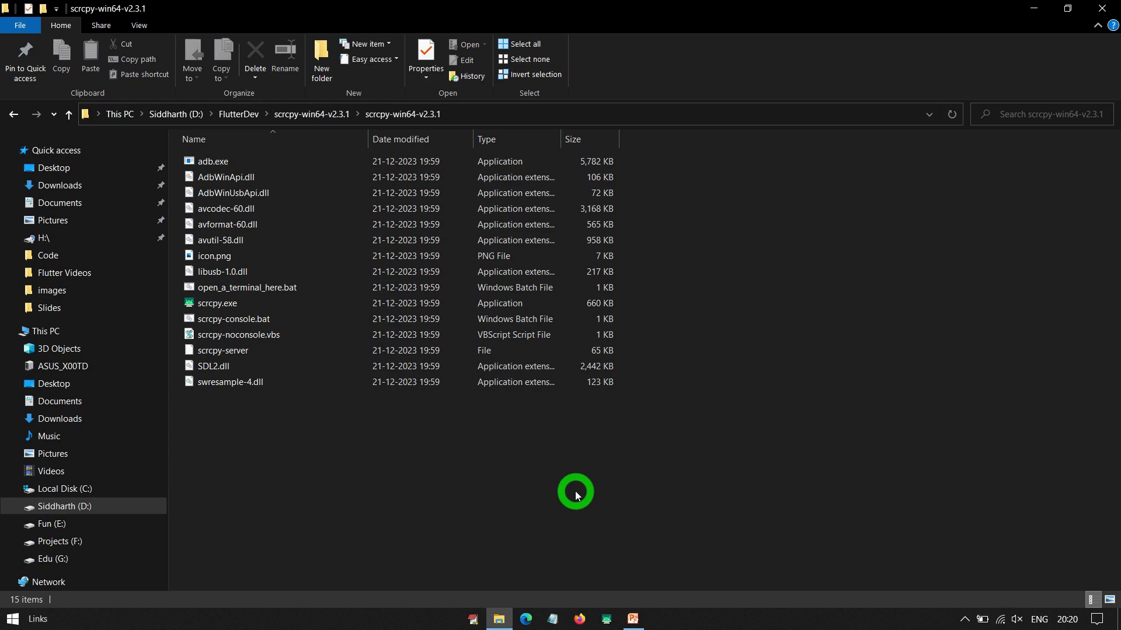
Copy the folder path D:\FlutterDev\scrcpy-win64-v2.3.1\scrcpy-win64-v2.3.1 from the address bar
{"action": "left_click", "coordinate": [469, 109]}
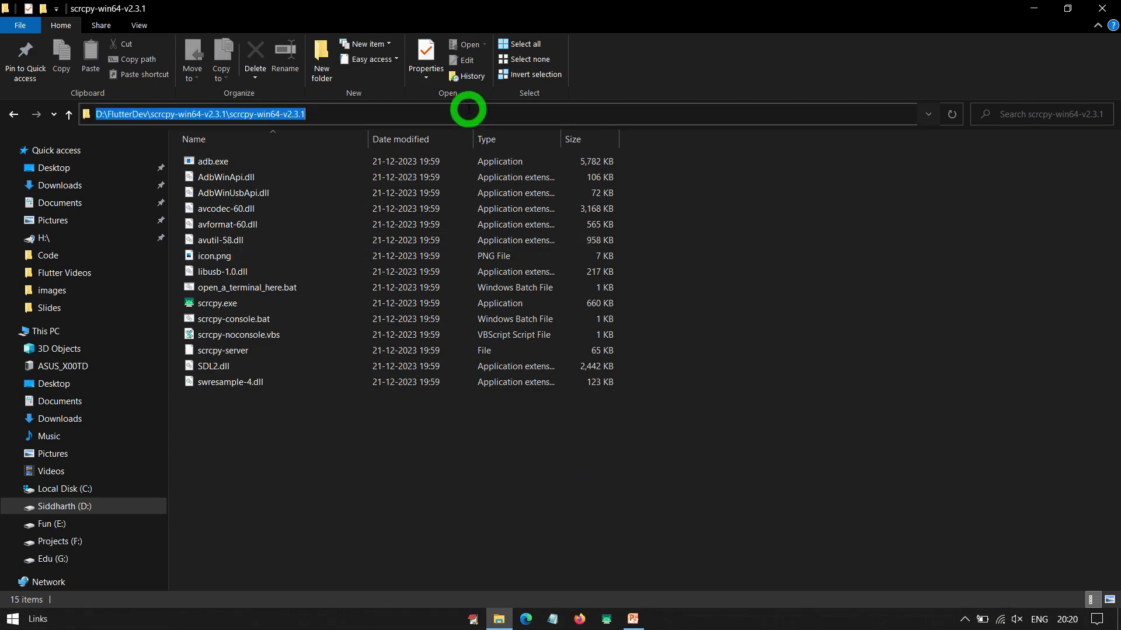
{"action": "right_click", "coordinate": [245, 113]}
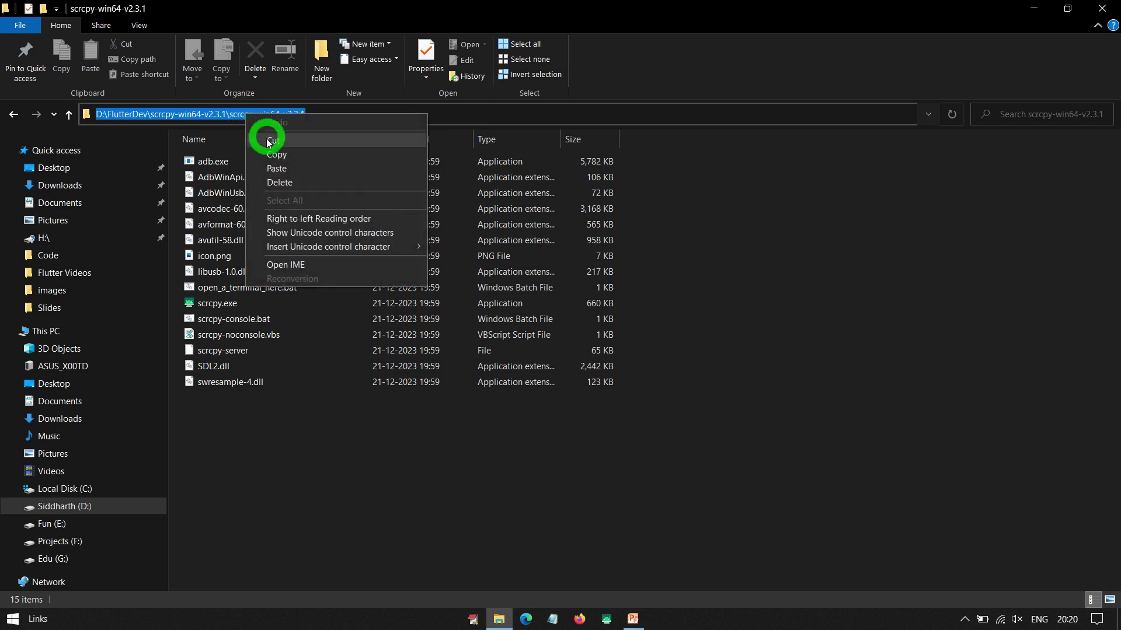
{"action": "left_click", "coordinate": [275, 161]}
Open the Environment Variables dialog via the 'path' system search
{"action": "key", "text": "super"}
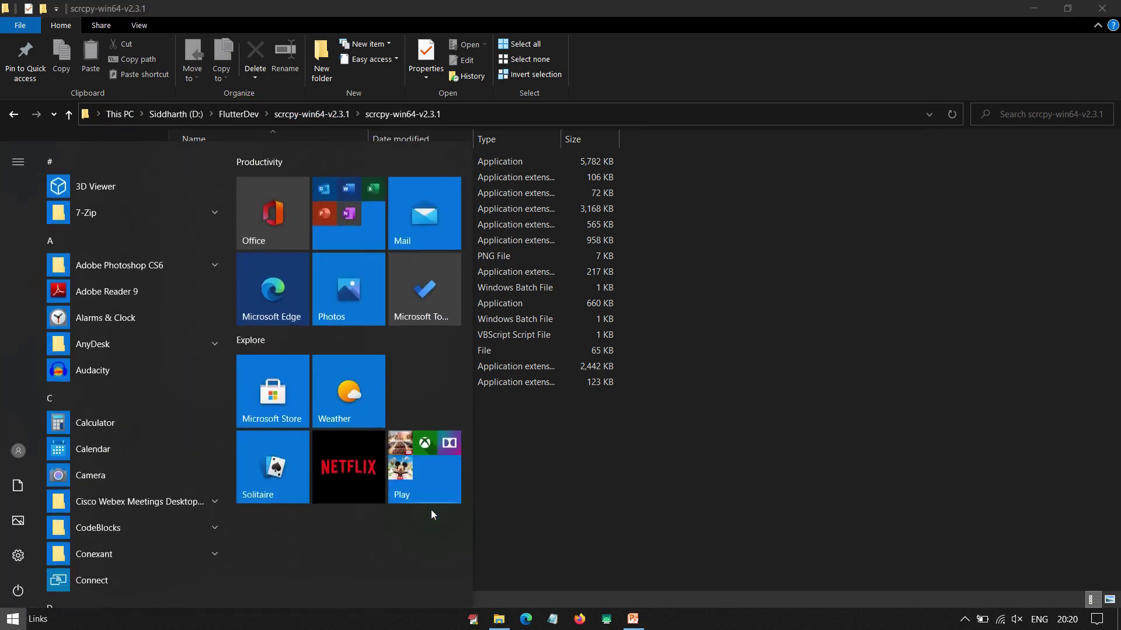
{"action": "type", "text": "path"}
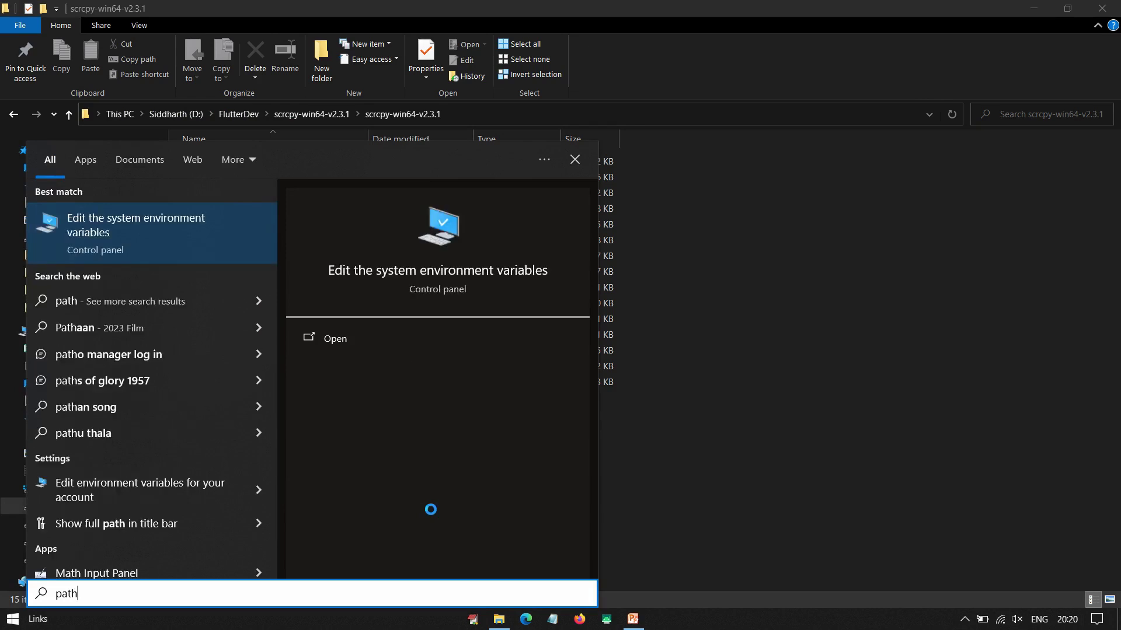
{"action": "key", "text": "Return"}
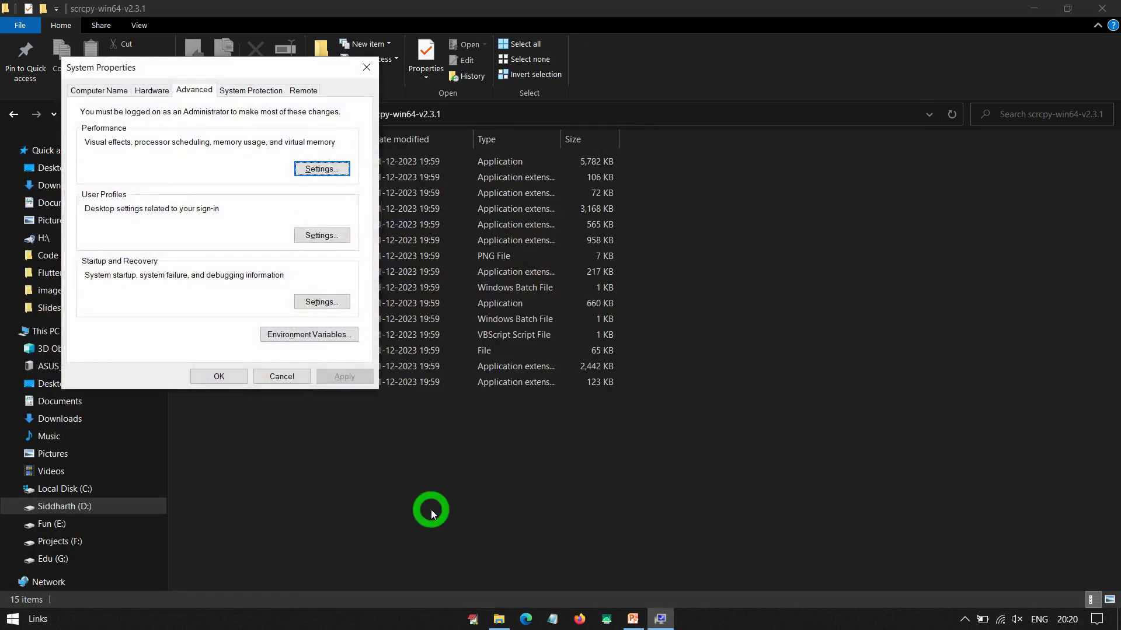
{"action": "left_click", "coordinate": [290, 334]}
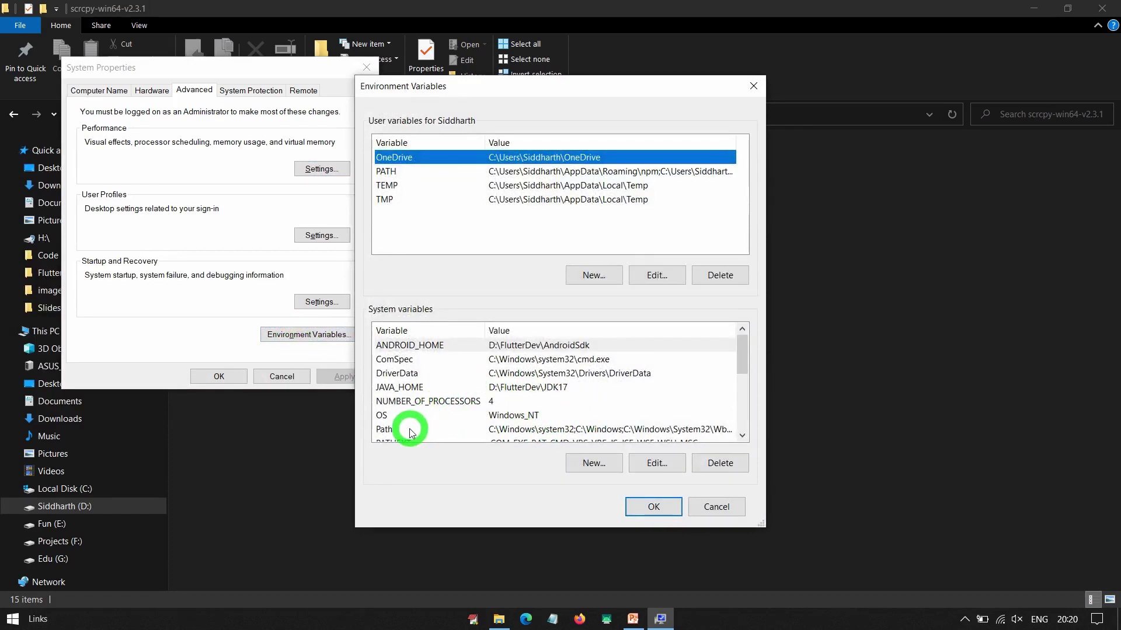
Add the pasted scrcpy folder path as a new entry in the system Path variable
{"action": "left_click", "coordinate": [410, 430]}
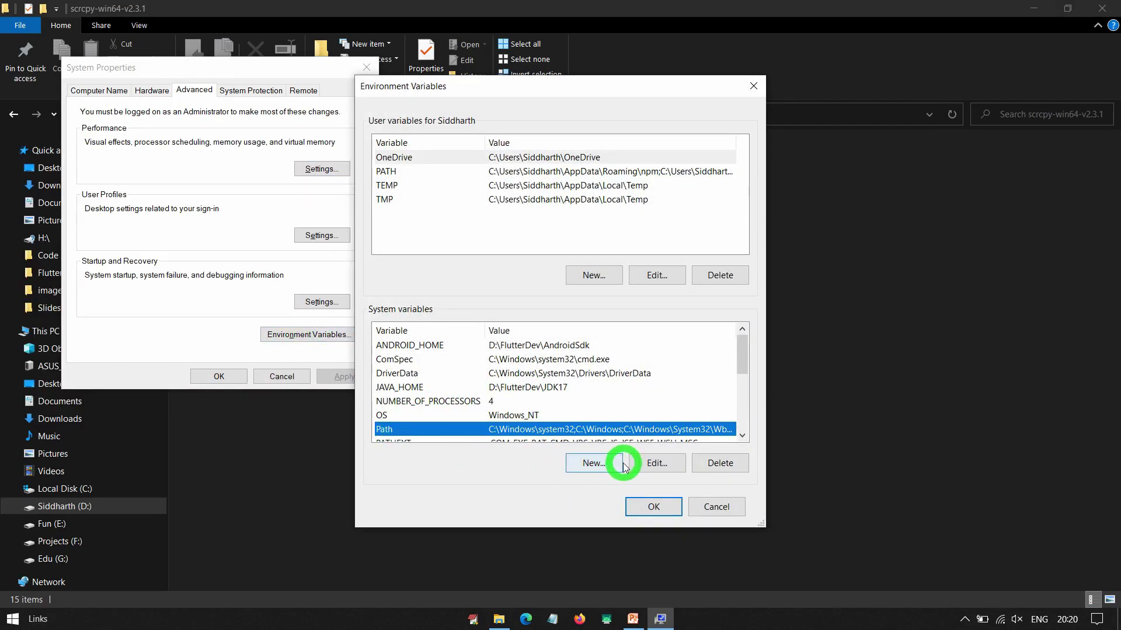
{"action": "left_click", "coordinate": [655, 463]}
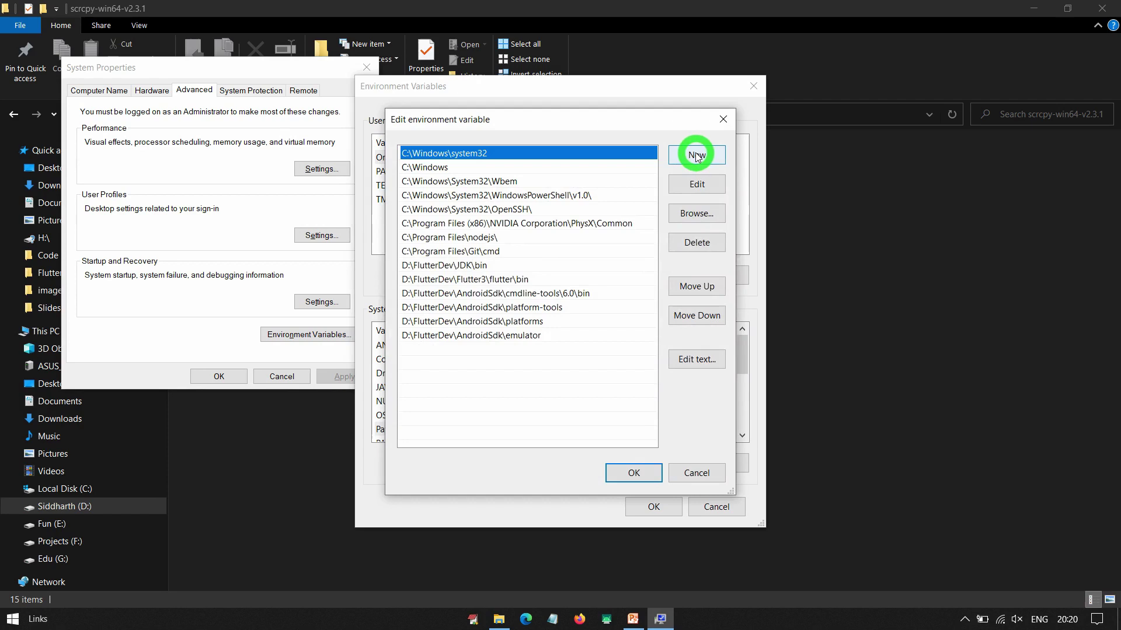
{"action": "left_click", "coordinate": [696, 155]}
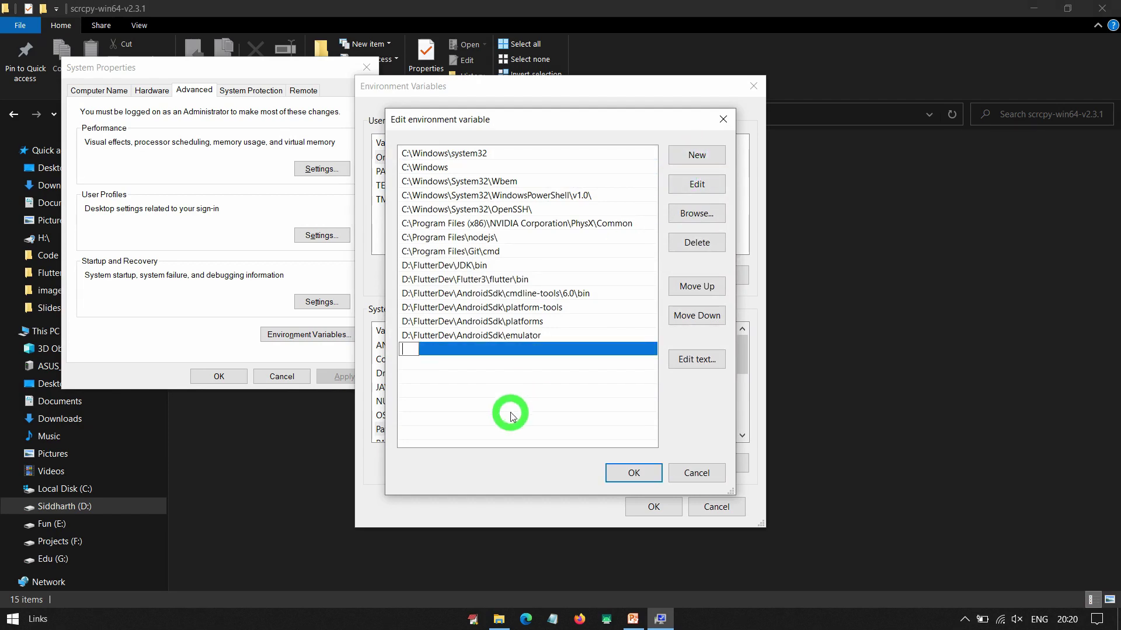
{"action": "key", "text": "ctrl+v"}
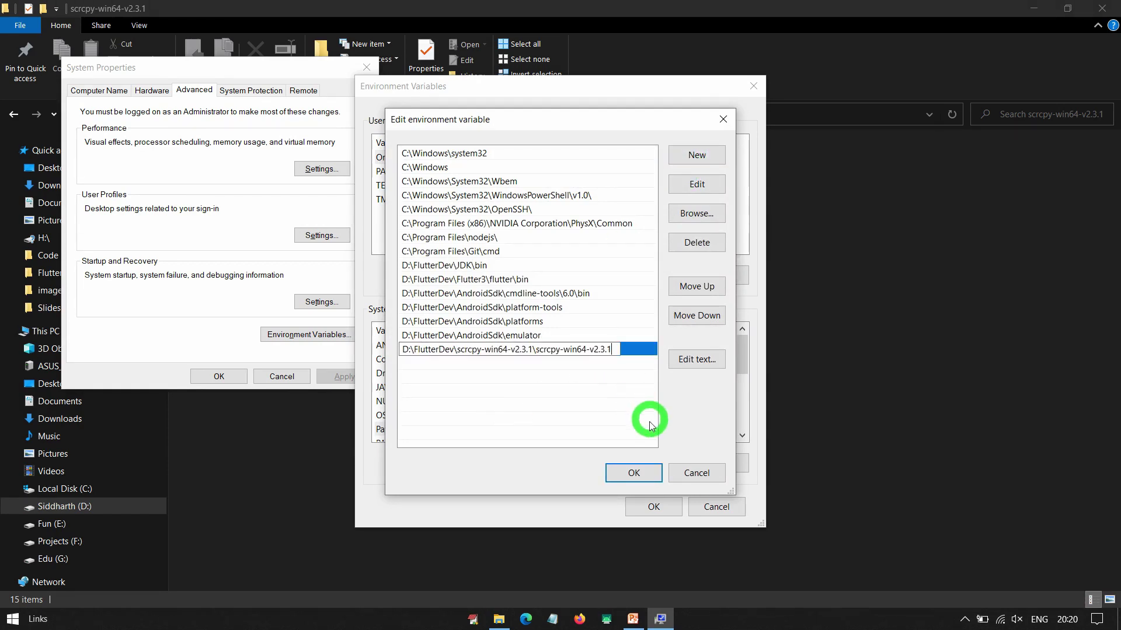
{"action": "left_click", "coordinate": [628, 468]}
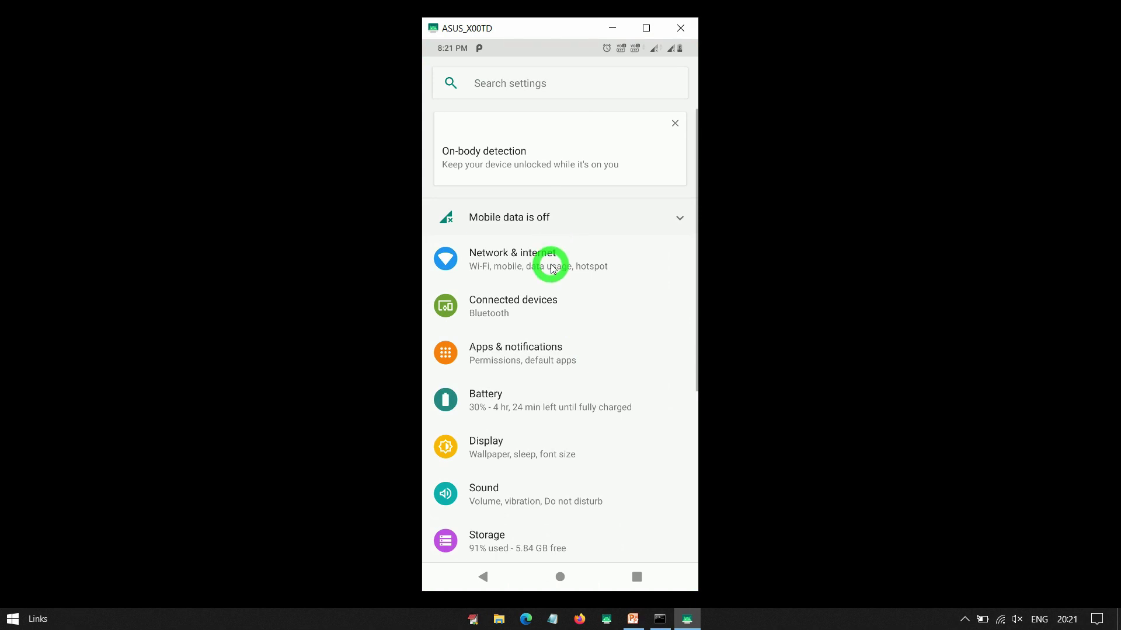
On the mirrored ASUS phone, tap Build number in System > About phone to check developer mode
{"action": "scroll", "coordinate": [587, 350], "scroll_direction": "down", "scroll_amount": 5}
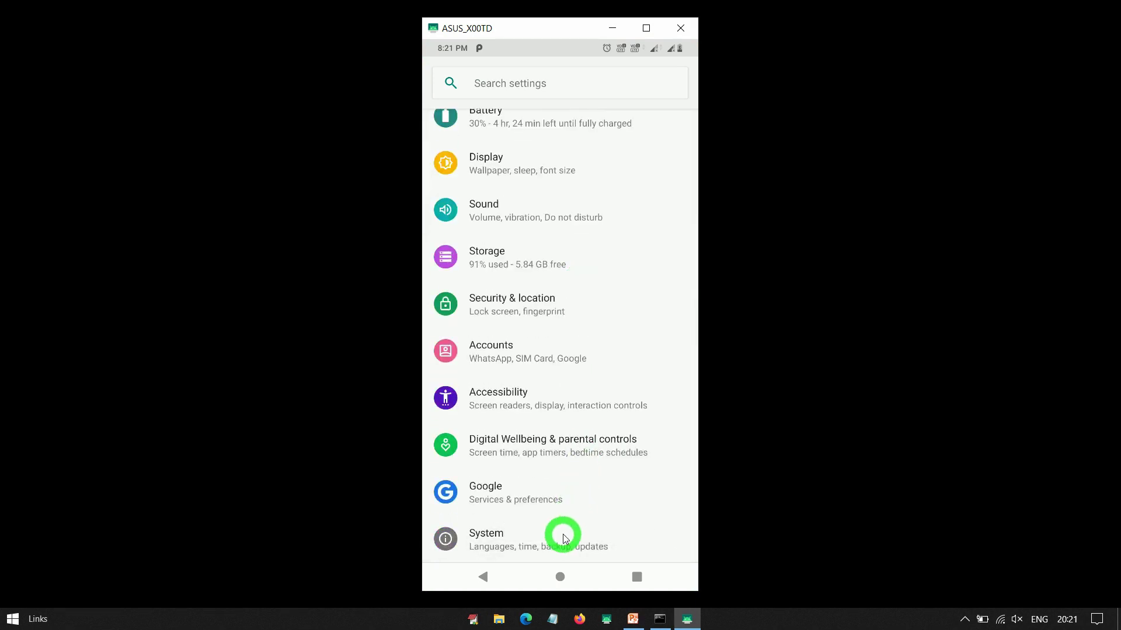
{"action": "left_click", "coordinate": [563, 533]}
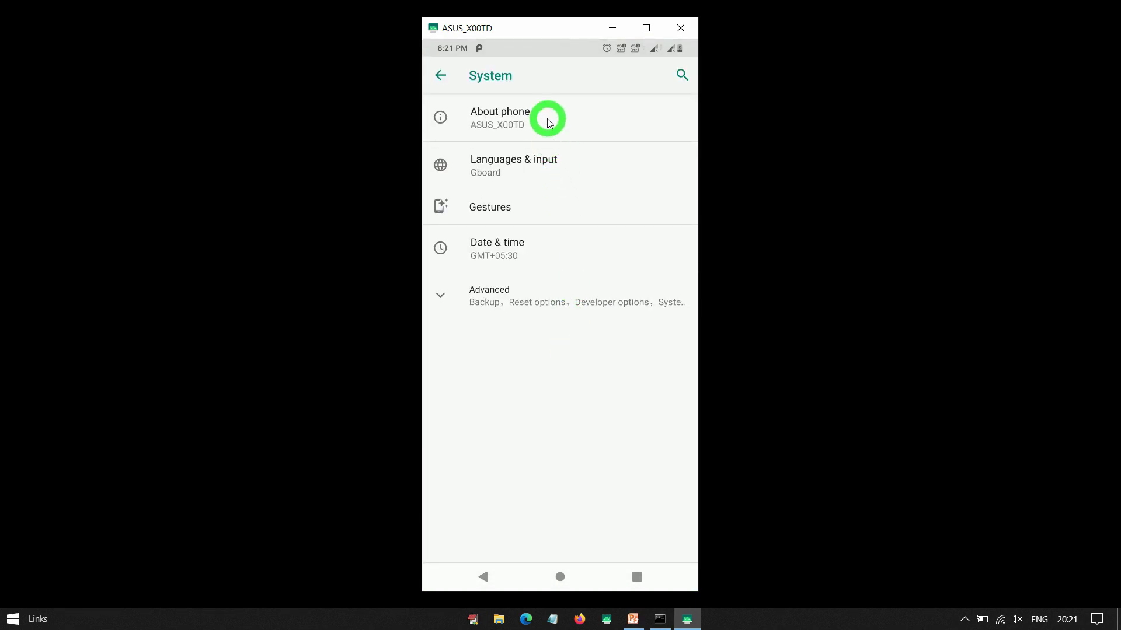
{"action": "left_click", "coordinate": [545, 116]}
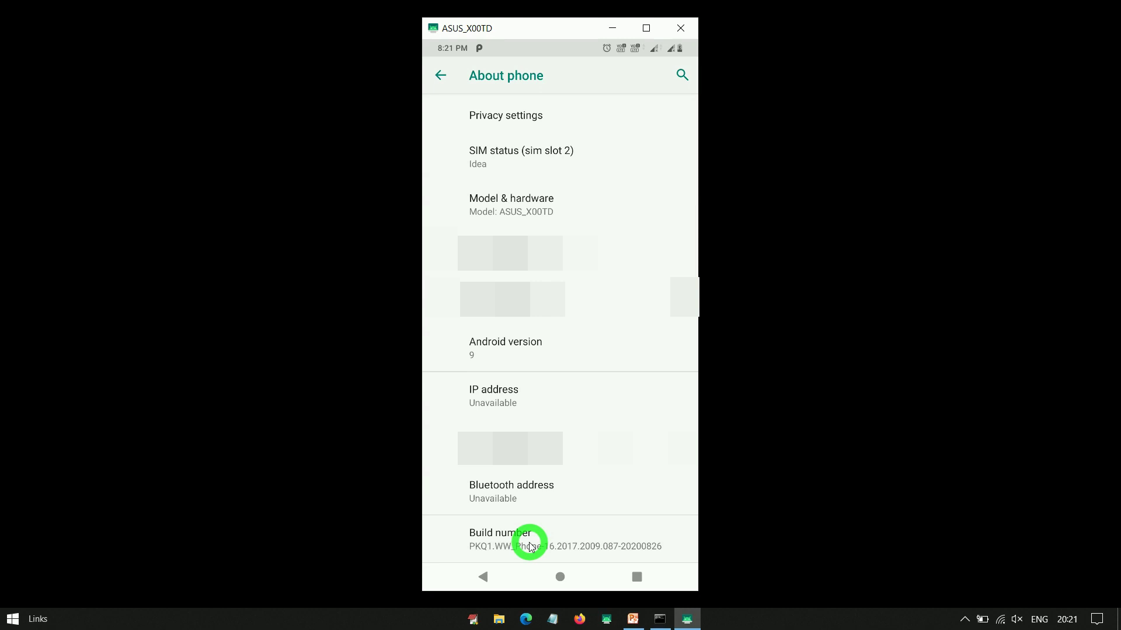
{"action": "left_click", "coordinate": [529, 547]}
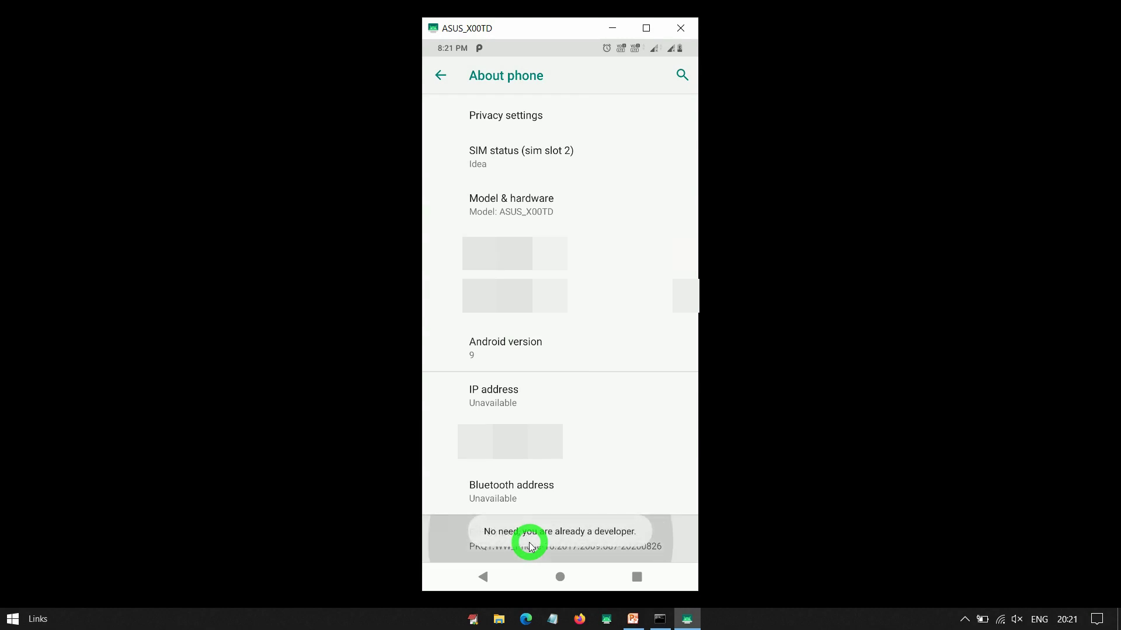
Open Developer options under System > Advanced, enable USB debugging, then close the ASUS mirror window
{"action": "left_click", "coordinate": [439, 76]}
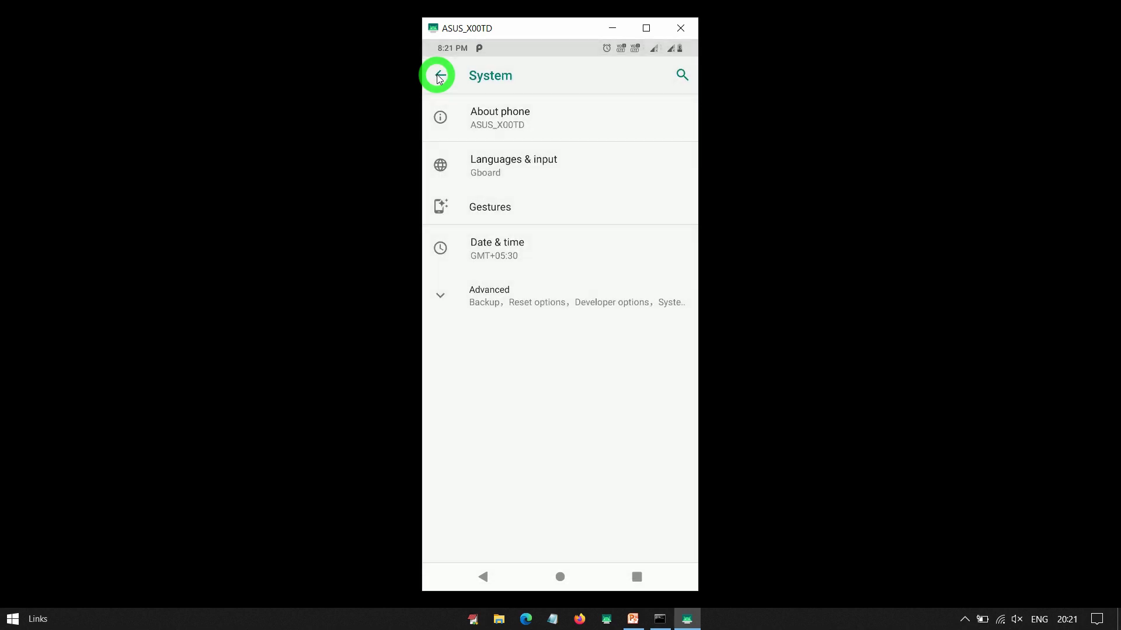
{"action": "left_click", "coordinate": [449, 300]}
{"action": "left_click", "coordinate": [514, 387]}
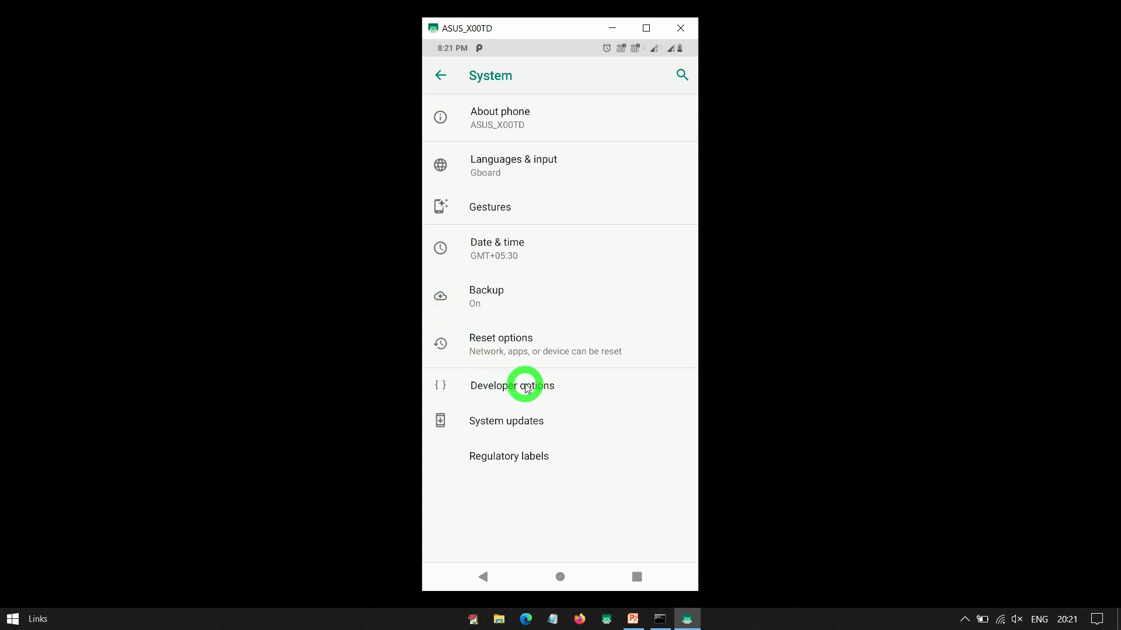
{"action": "left_click", "coordinate": [527, 387]}
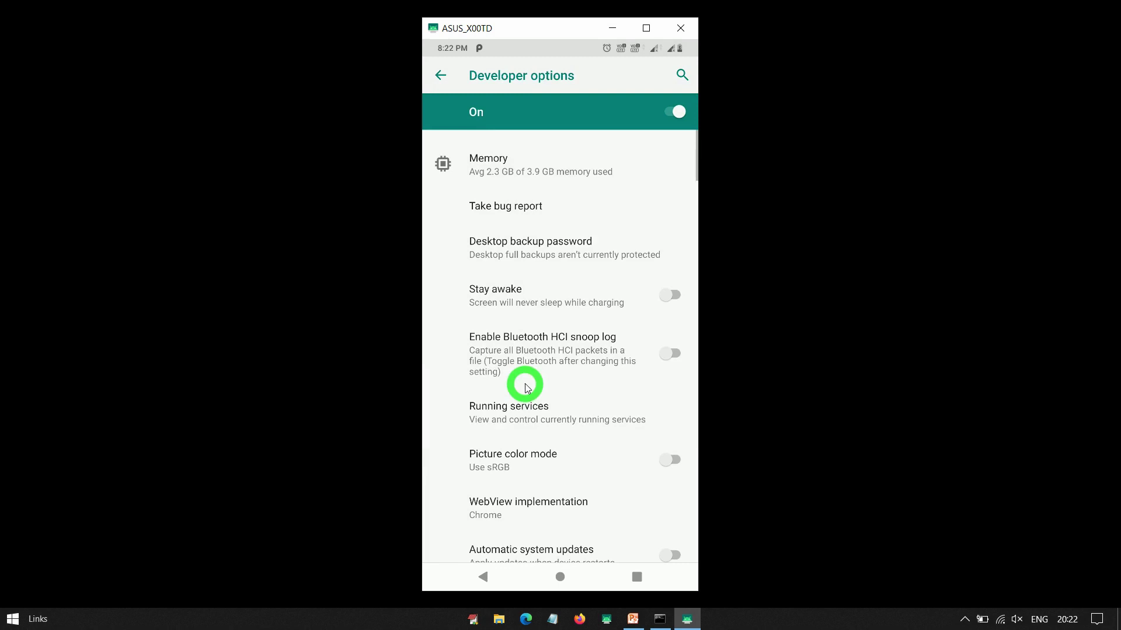
{"action": "left_click_drag", "start_coordinate": [542, 470], "coordinate": [558, 167]}
{"action": "scroll", "coordinate": [570, 433], "scroll_direction": "down", "scroll_amount": 2}
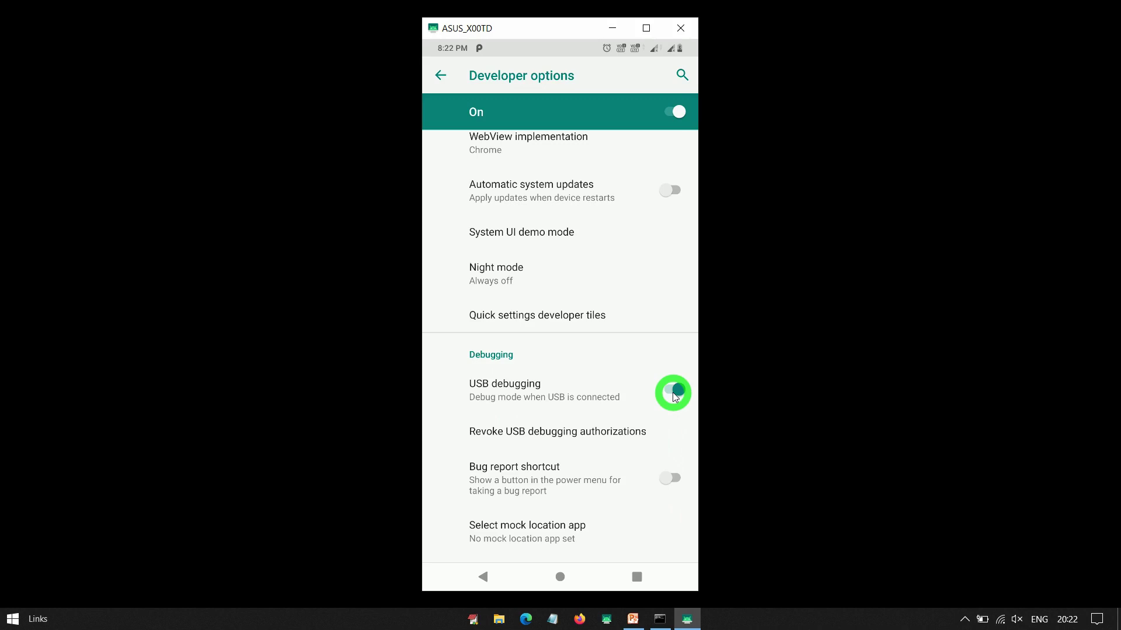
{"action": "left_click", "coordinate": [682, 25]}
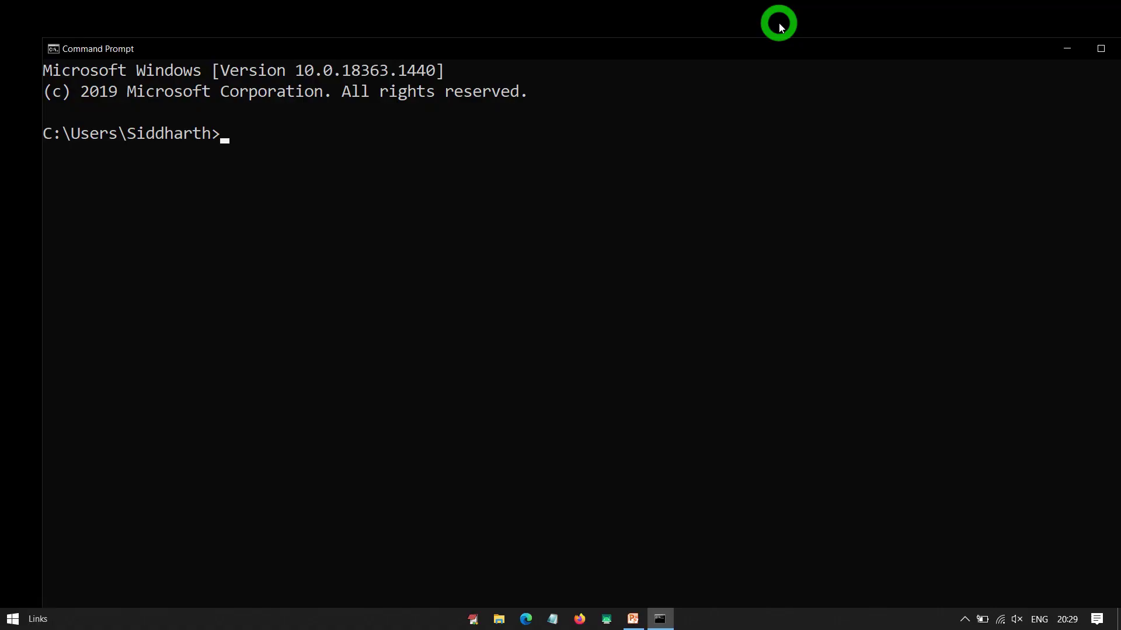
Run adb devices, then launch scrcpy -s with the first serial to mirror the Redmi 8A Dual
{"action": "type", "text": "adb devices"}
{"action": "key", "text": "Return"}
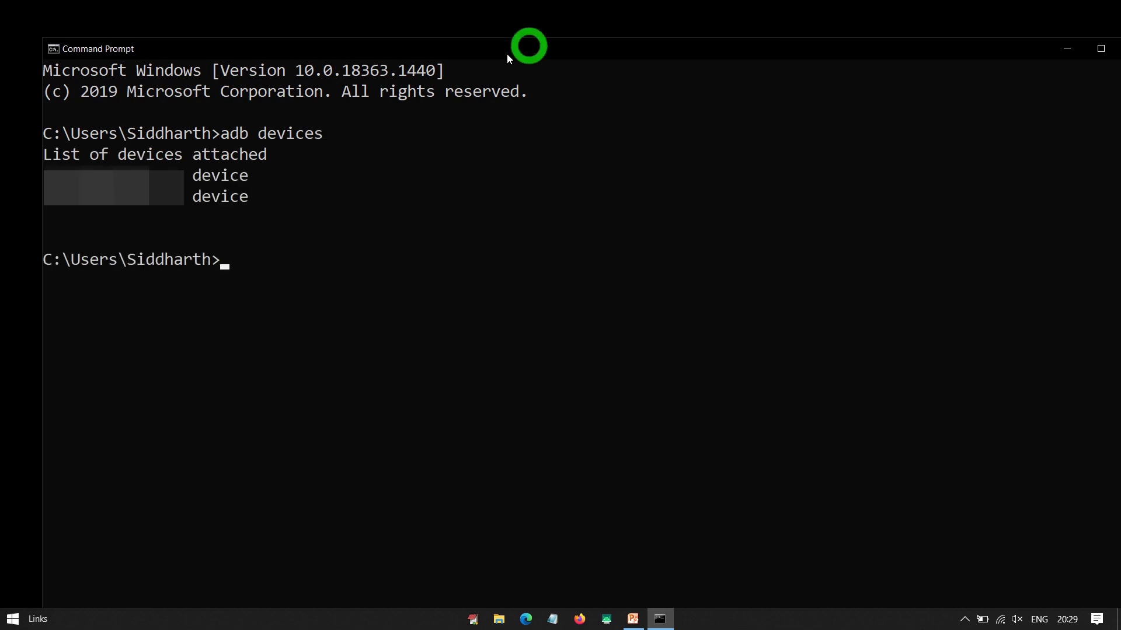
{"action": "left_click_drag", "start_coordinate": [42, 177], "coordinate": [149, 161]}
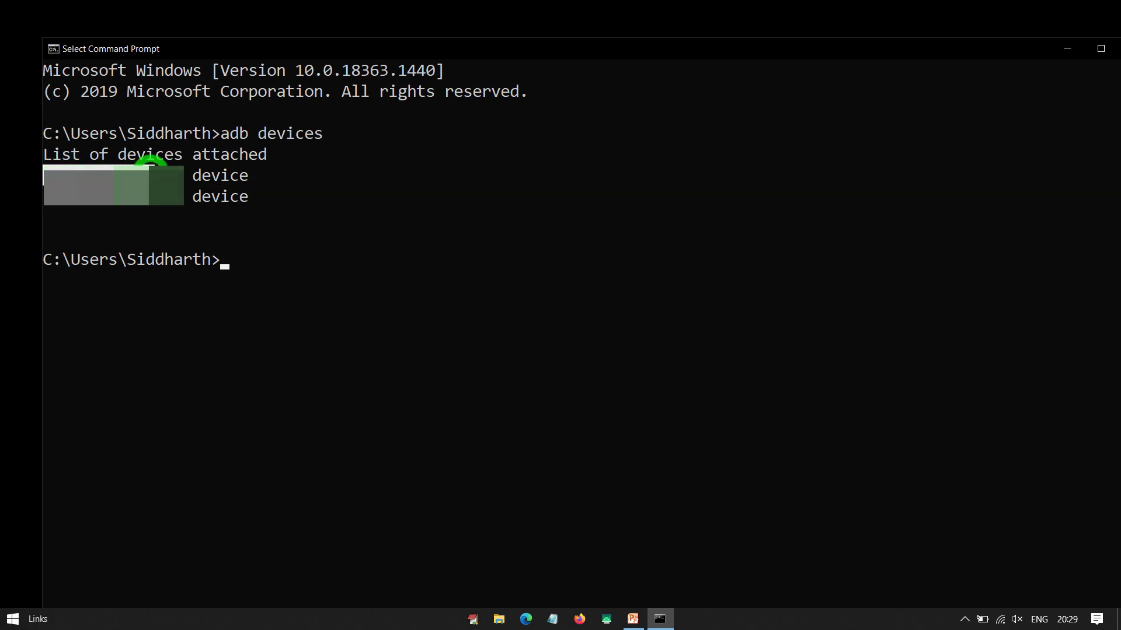
{"action": "right_click", "coordinate": [150, 161]}
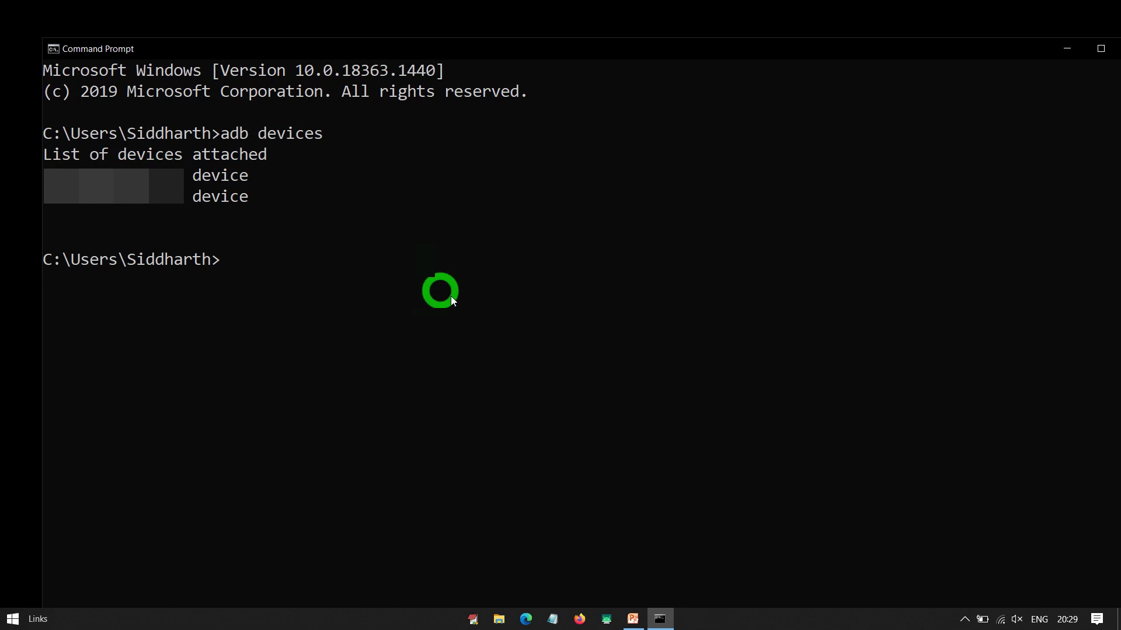
{"action": "type", "text": "scr"}
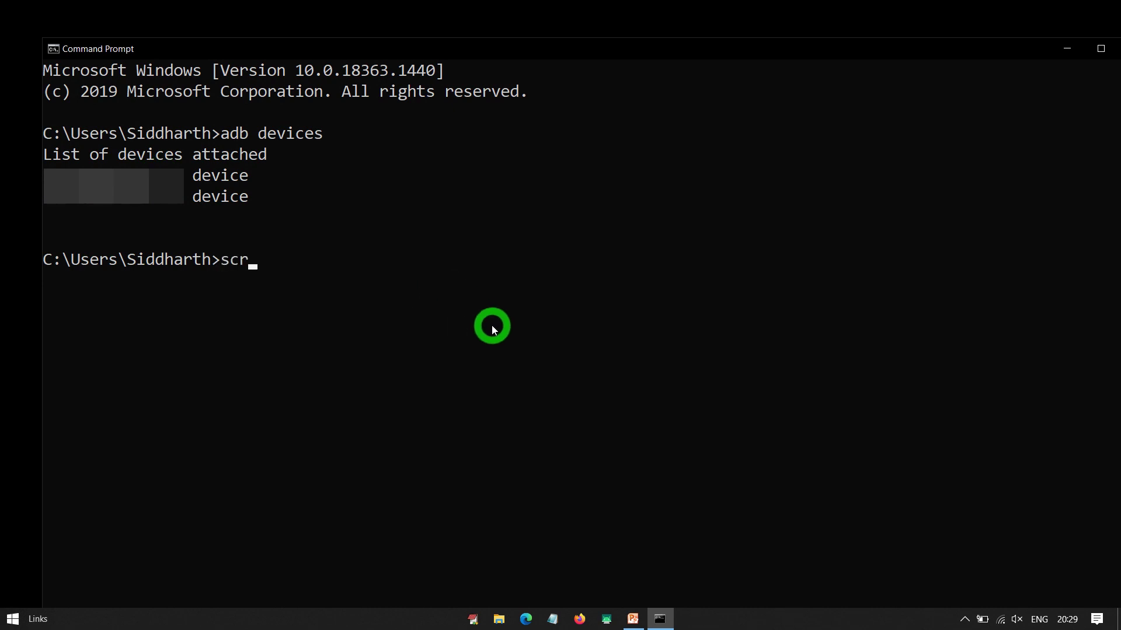
{"action": "type", "text": "cpy -s"}
{"action": "key", "text": "ctrl+v"}
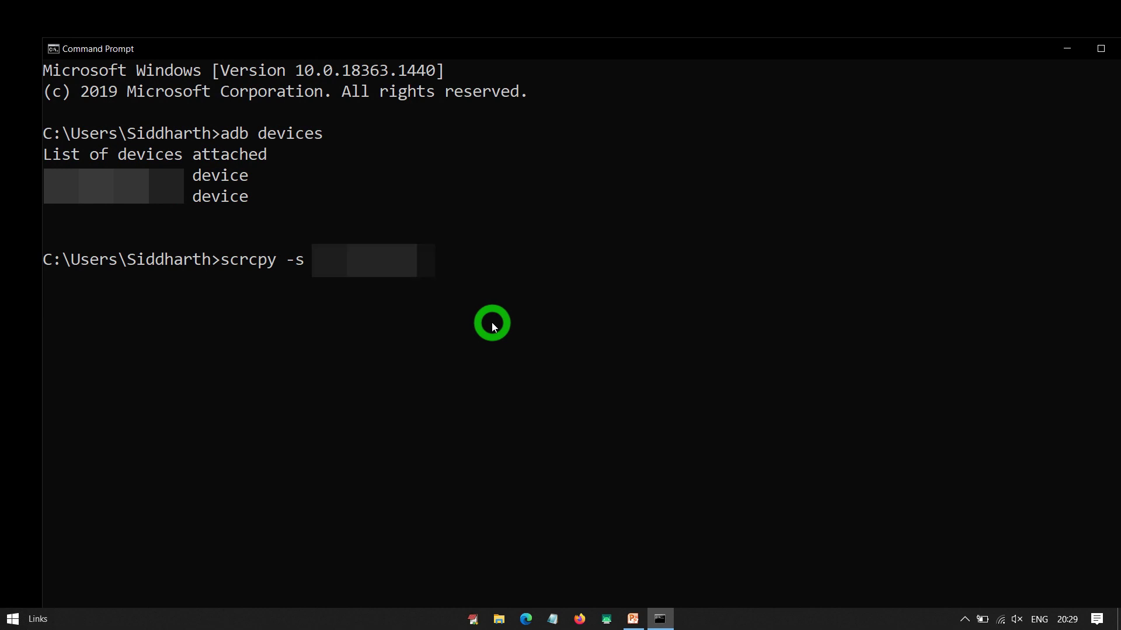
{"action": "key", "text": "Return"}
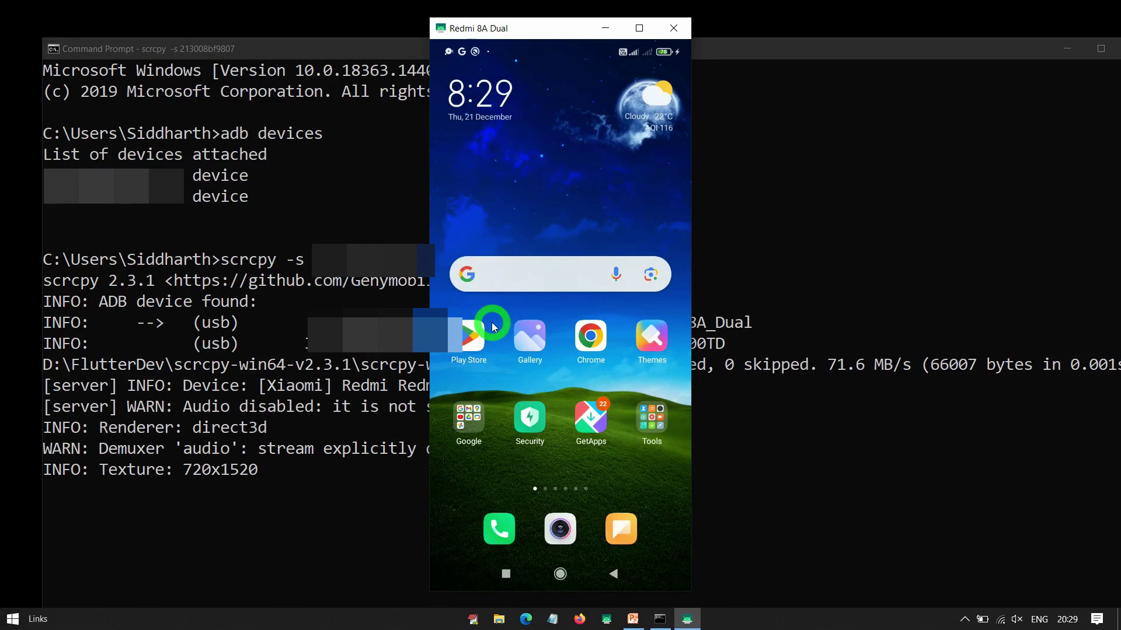
Copy the ASUS_X00TD phone's serial from the adb devices list
{"action": "left_click", "coordinate": [325, 217]}
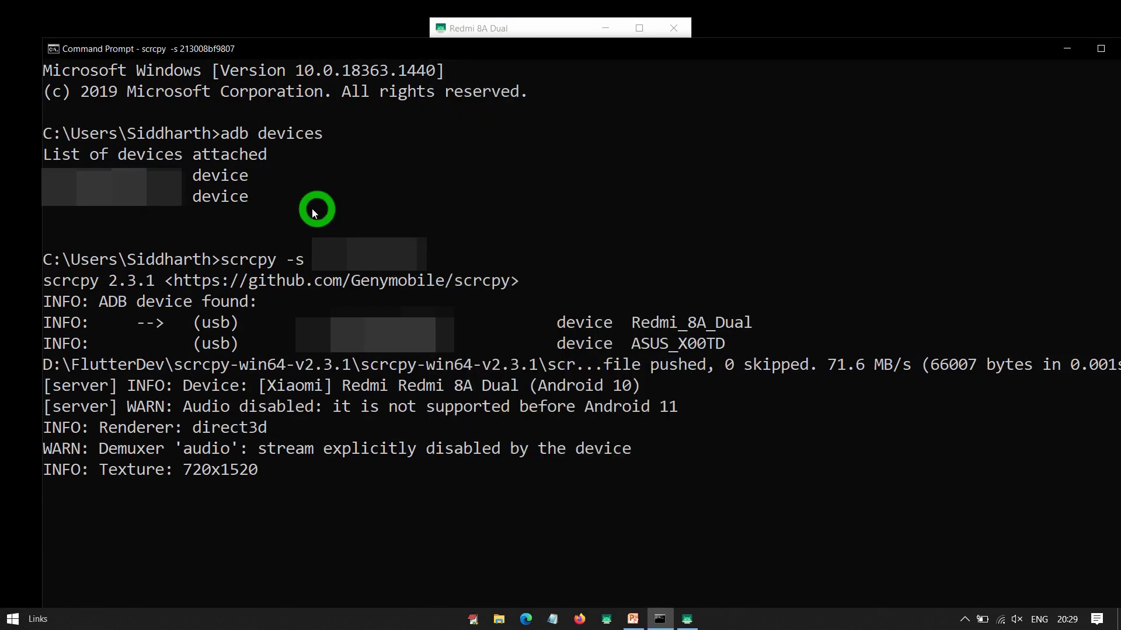
{"action": "left_click_drag", "start_coordinate": [45, 195], "coordinate": [179, 206]}
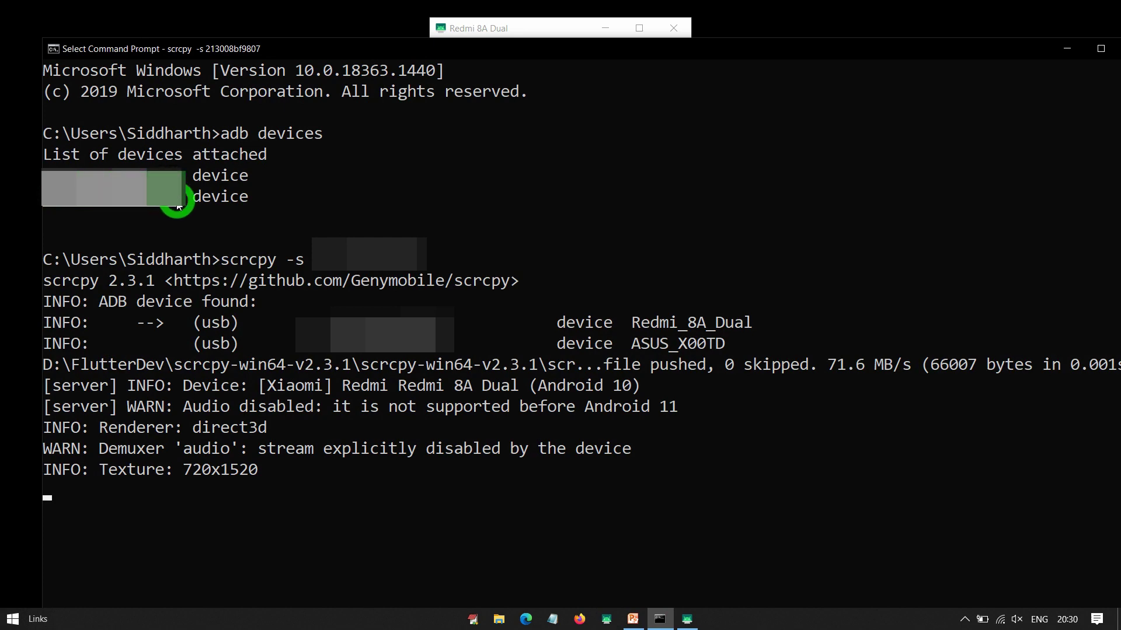
{"action": "key", "text": "ctrl+c"}
In a new Command Prompt, run scrcpy with the ASUS serial, hide consoles and move its mirror left
{"action": "key", "text": "super"}
{"action": "type", "text": "cmd"}
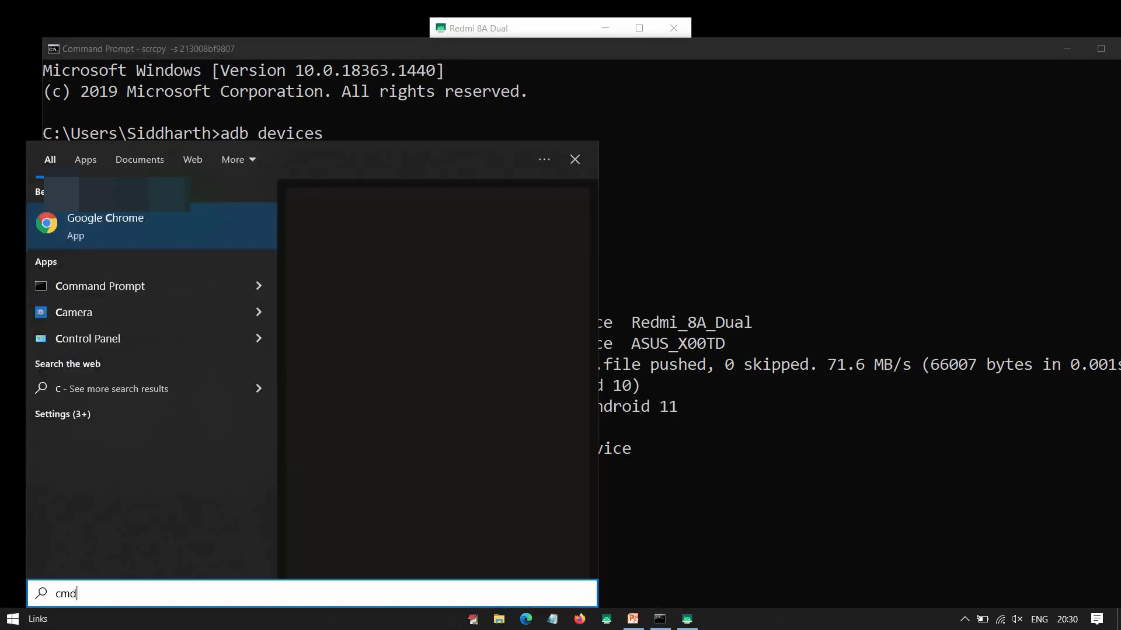
{"action": "key", "text": "Return"}
{"action": "type", "text": "scrcpy -s"}
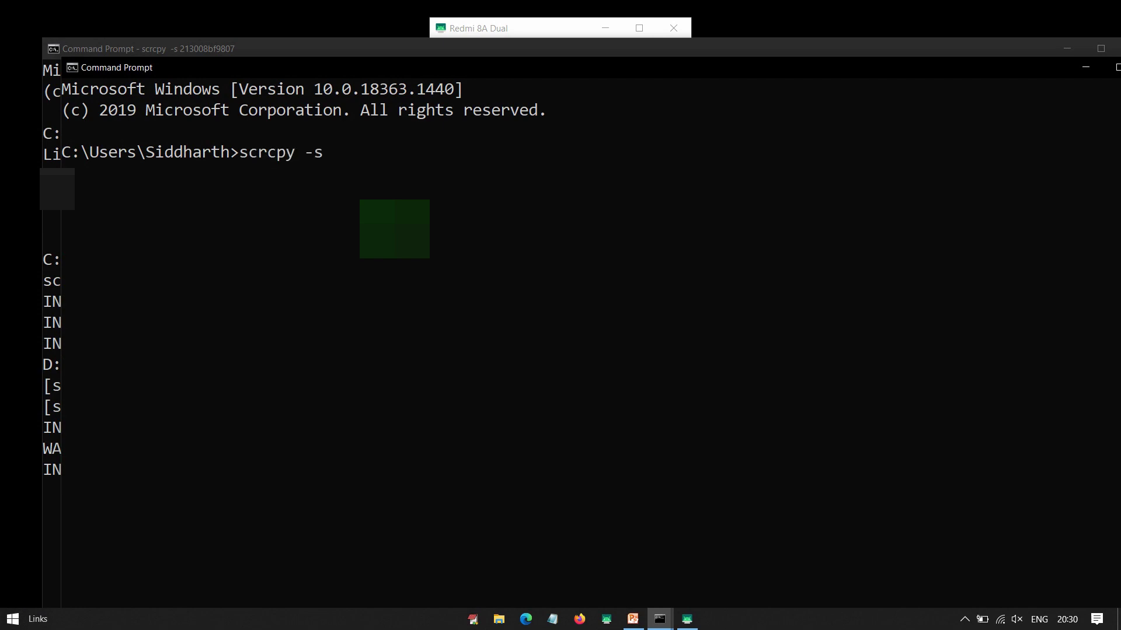
{"action": "key", "text": "ctrl+v"}
{"action": "key", "text": "Return"}
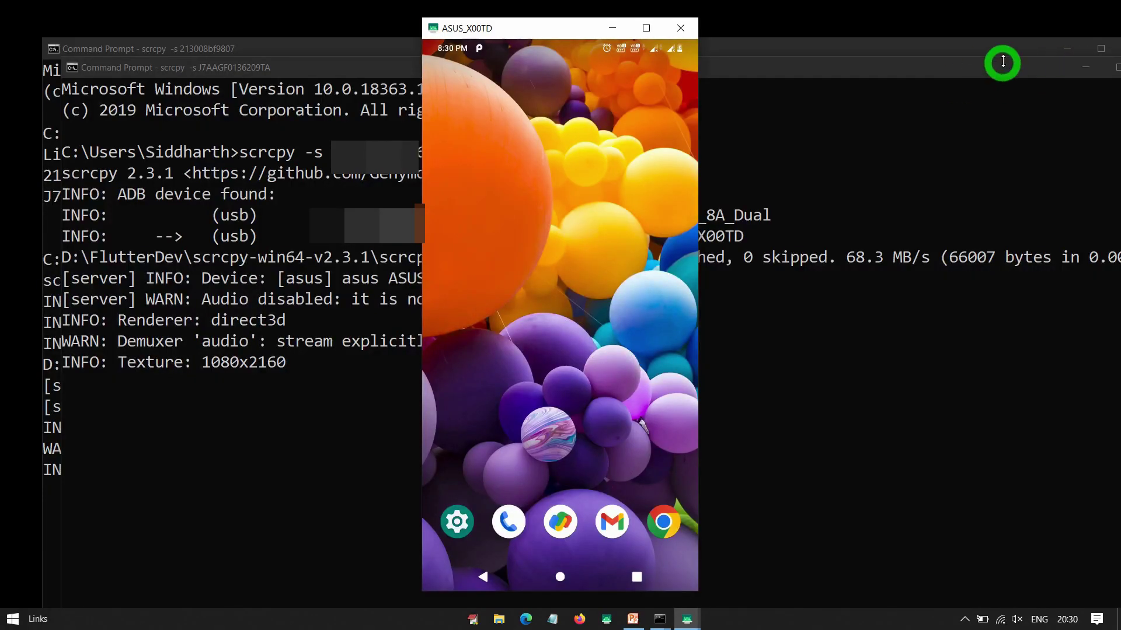
{"action": "key", "text": "super+Home"}
{"action": "left_click_drag", "start_coordinate": [430, 45], "coordinate": [319, 29]}
{"action": "left_click_drag", "start_coordinate": [506, 26], "coordinate": [630, 23]}
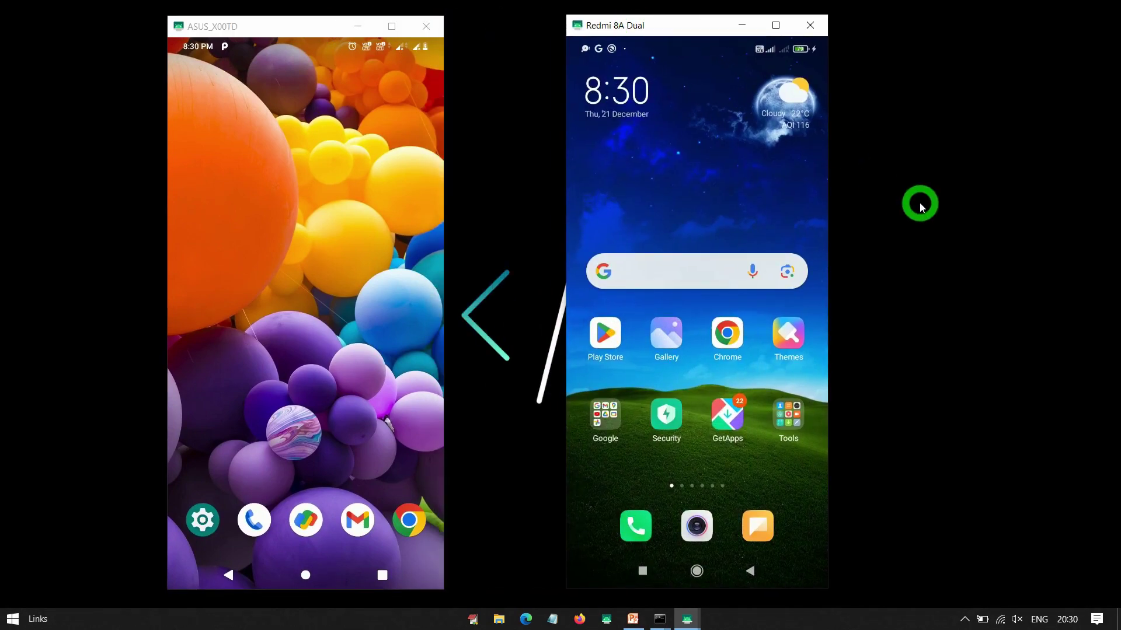